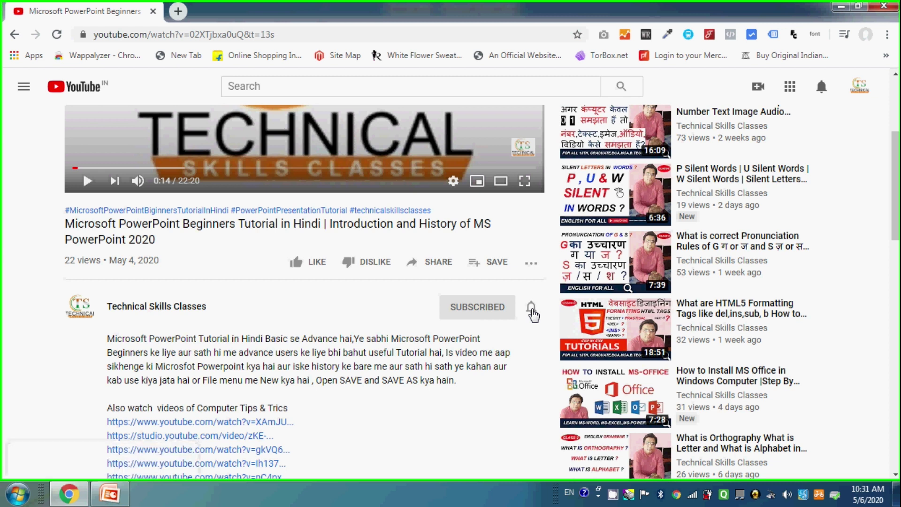
Step: Set the Technical Skills Classes channel's notification bell to All
{"action": "left_click", "coordinate": [531, 309]}
{"action": "left_click", "coordinate": [535, 337]}
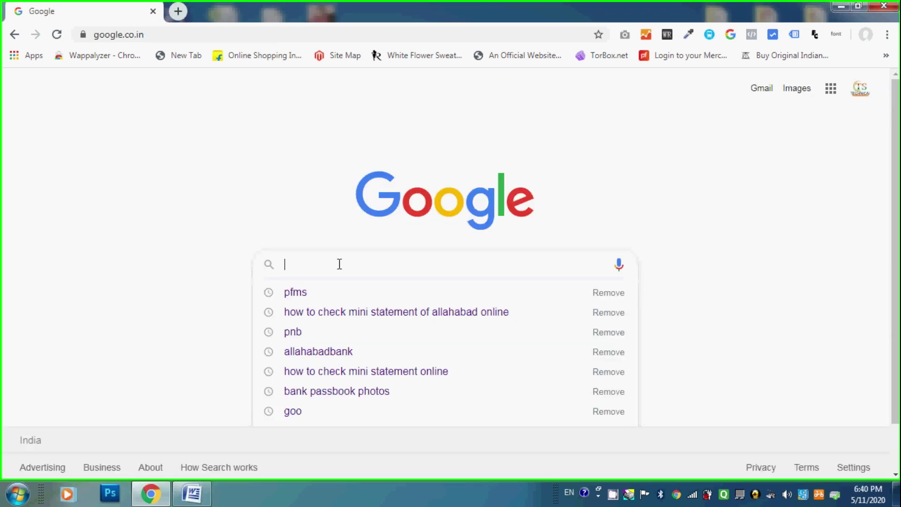
Step: Run a Google search for 'pfms'
{"action": "type", "text": "pfms"}
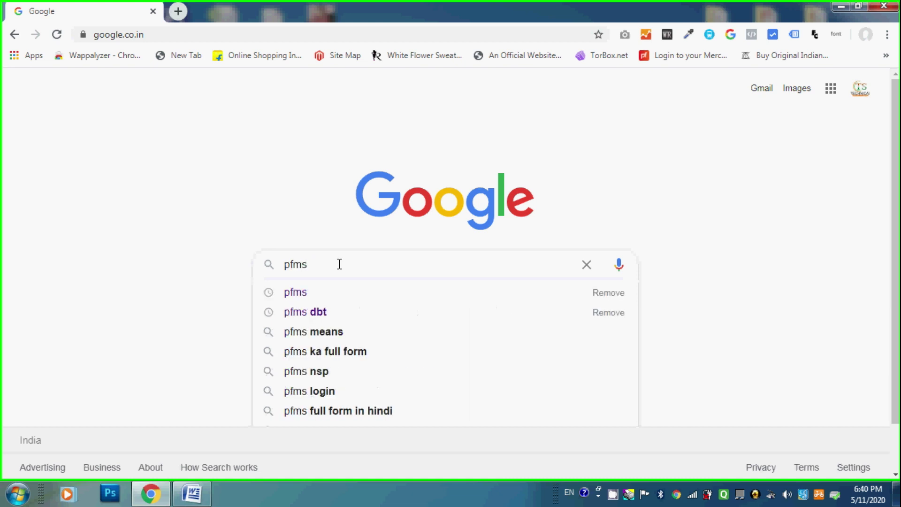
{"action": "key", "text": "Return"}
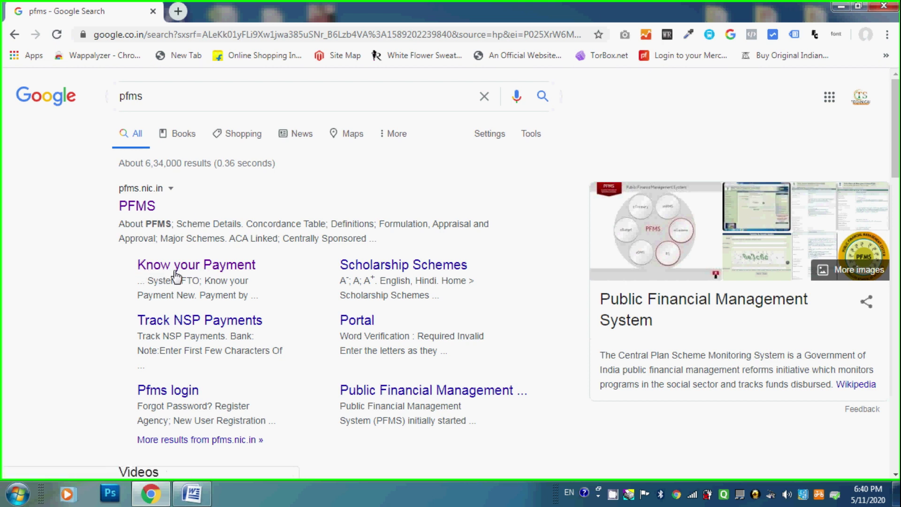
{"action": "left_click", "coordinate": [240, 267]}
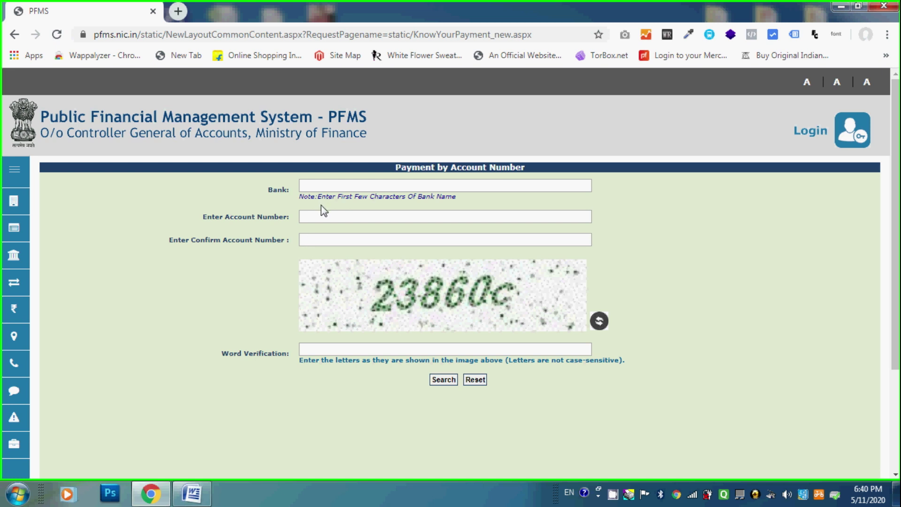
{"action": "left_click_drag", "start_coordinate": [137, 36], "coordinate": [100, 44]}
{"action": "right_click", "coordinate": [129, 35]}
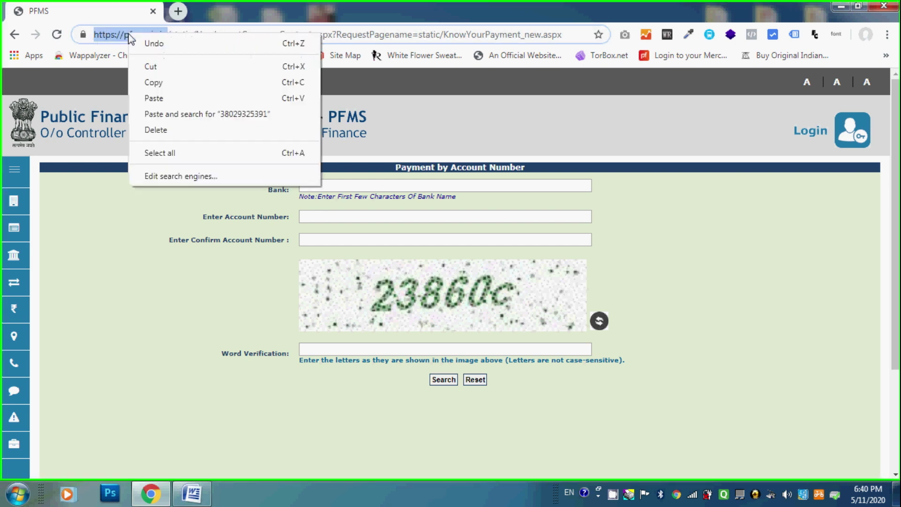
{"action": "left_click", "coordinate": [153, 83]}
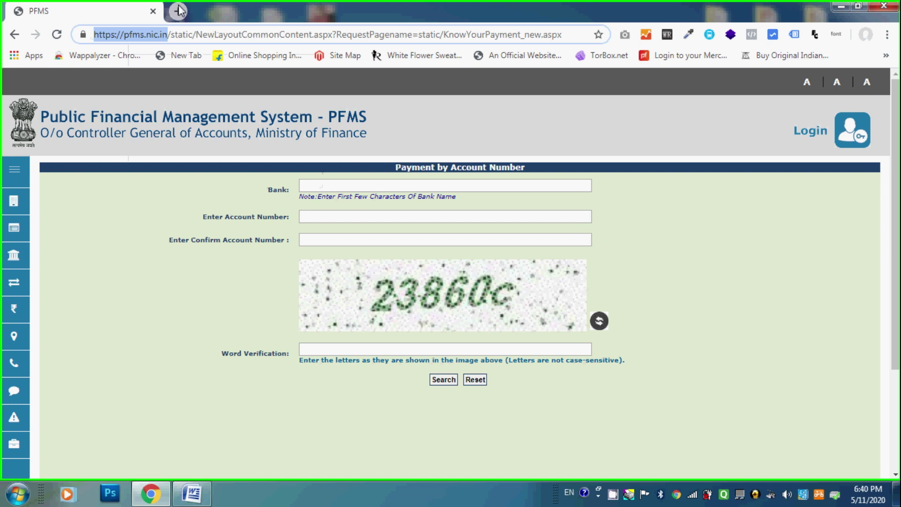
{"action": "left_click", "coordinate": [178, 11]}
{"action": "right_click", "coordinate": [147, 36]}
{"action": "left_click", "coordinate": [159, 96]}
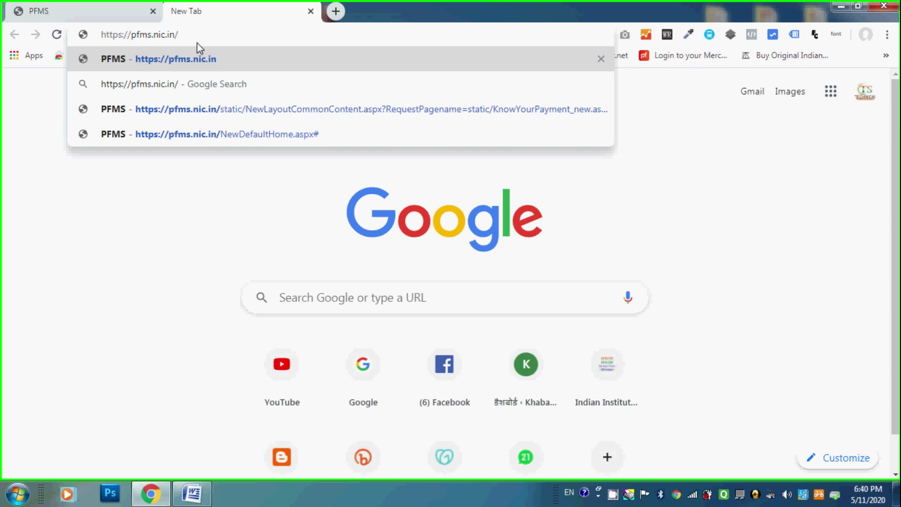
Step: Load pfms.nic.in and open the Know your Payments account-number lookup form
{"action": "key", "text": "Return"}
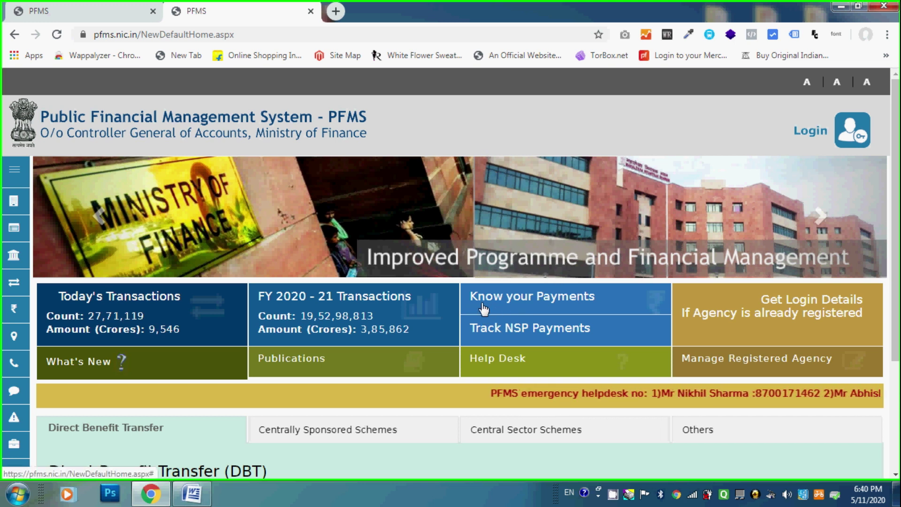
{"action": "left_click", "coordinate": [543, 312]}
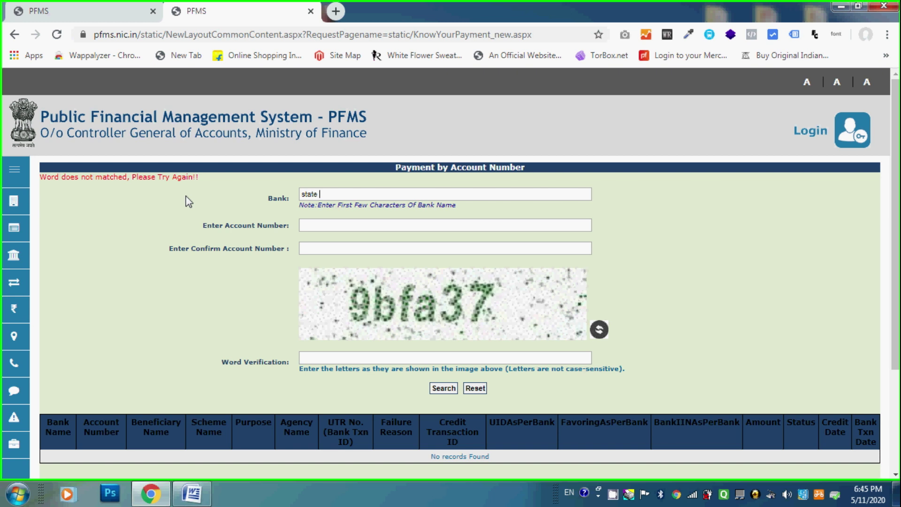
Step: Choose STATE BANK OF INDIA as the bank and paste the account number
{"action": "type", "text": "bank"}
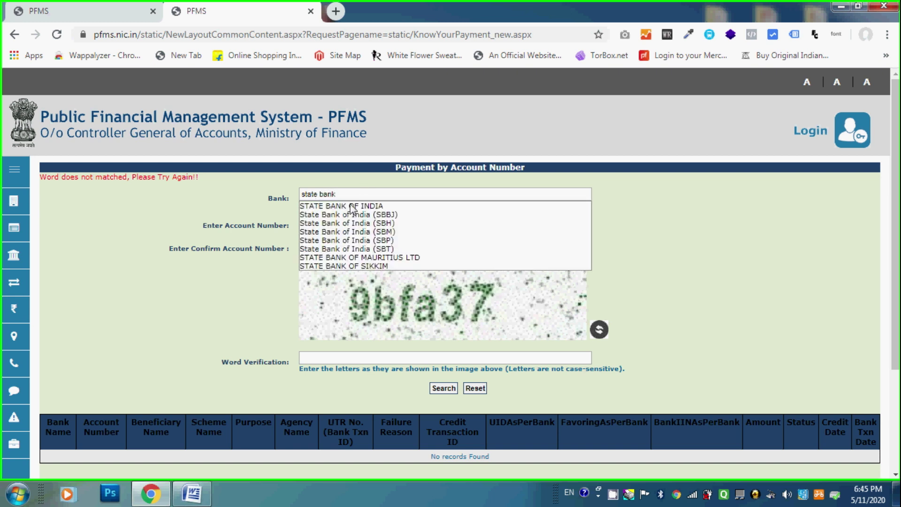
{"action": "left_click", "coordinate": [347, 207]}
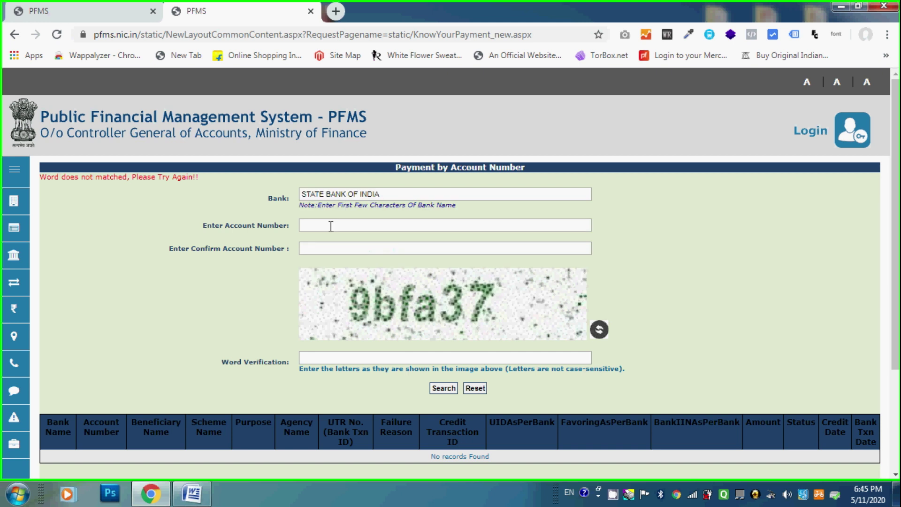
{"action": "left_click", "coordinate": [321, 224]}
{"action": "right_click", "coordinate": [321, 223]}
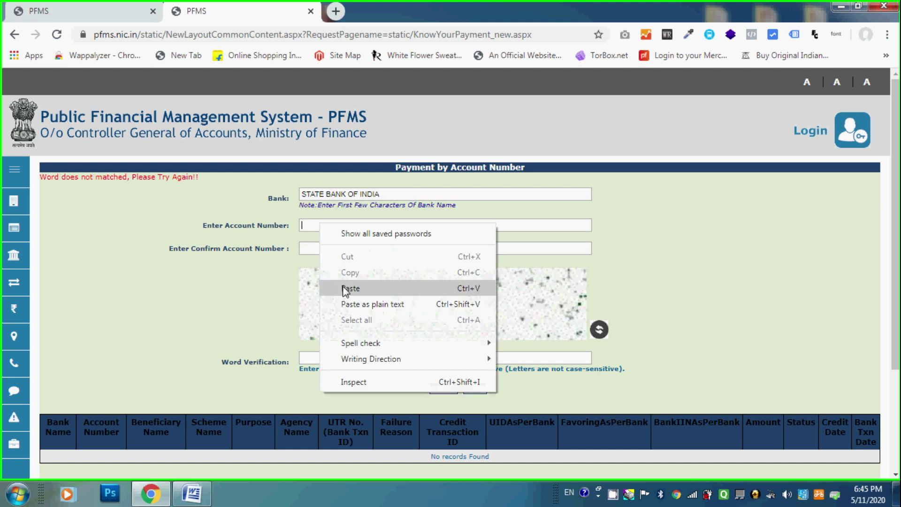
{"action": "left_click", "coordinate": [347, 288]}
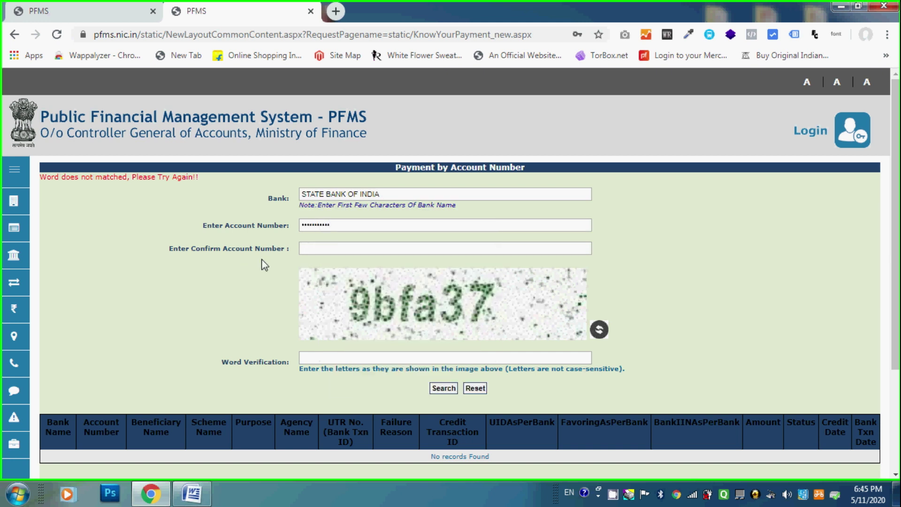
Step: Paste the account number into the confirmation field and begin typing the verification word
{"action": "left_click", "coordinate": [305, 249]}
{"action": "right_click", "coordinate": [306, 249]}
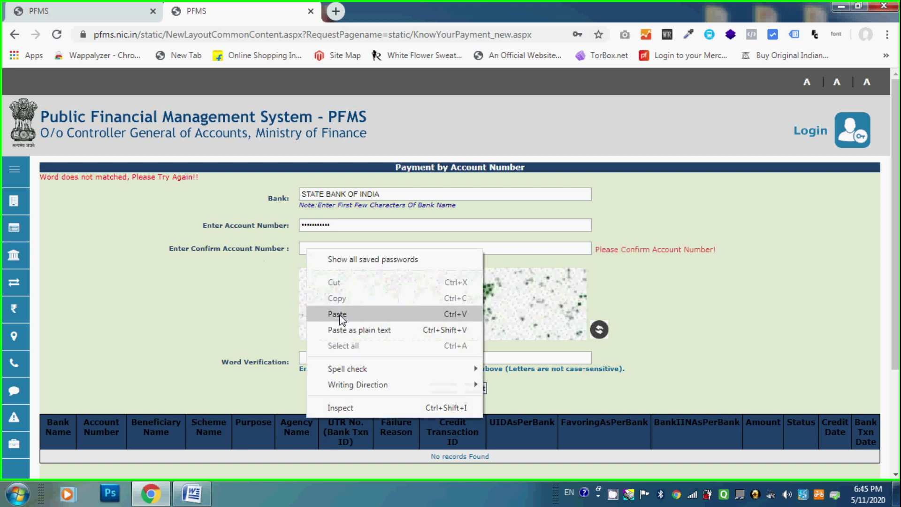
{"action": "left_click", "coordinate": [324, 314]}
{"action": "left_click", "coordinate": [366, 357]}
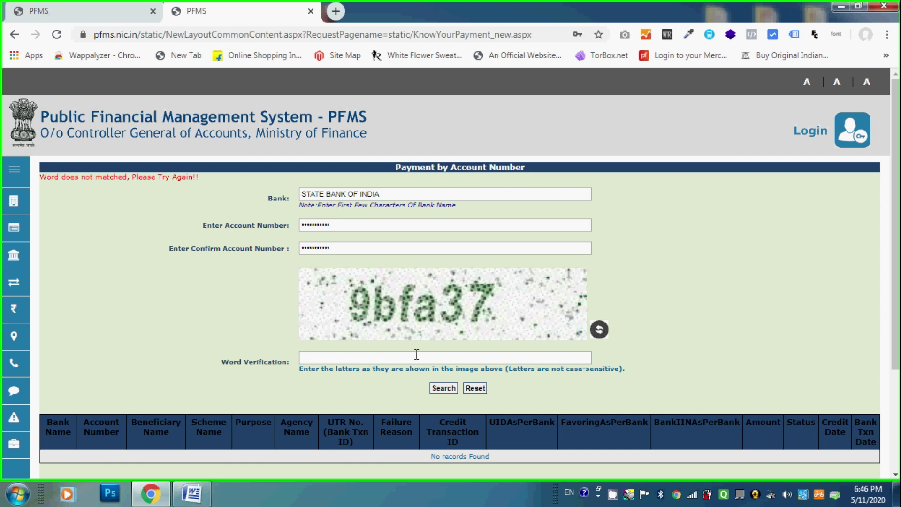
{"action": "type", "text": "bfa37"}
Step: Submit the lookup and review the 1800.00 Success payment record from the Education Department
{"action": "left_click", "coordinate": [444, 390]}
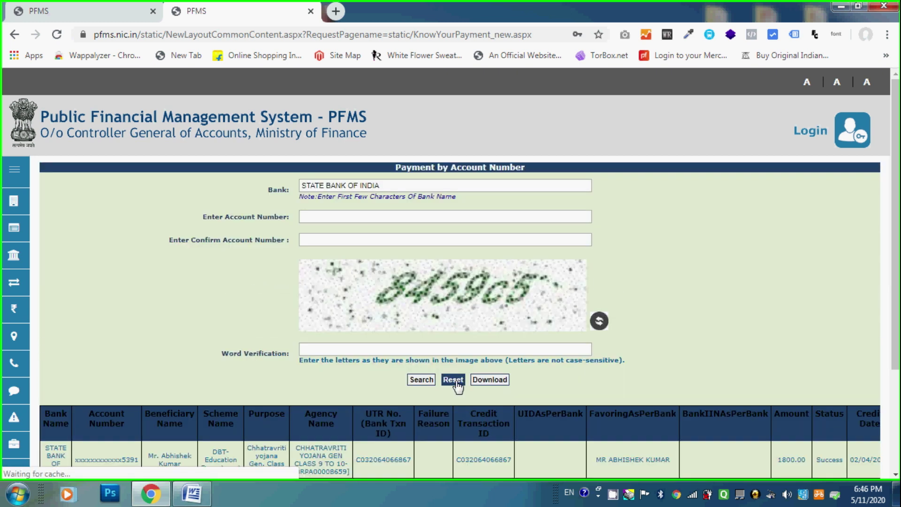
{"action": "scroll", "coordinate": [141, 374], "scroll_direction": "down", "scroll_amount": 3}
{"action": "scroll", "coordinate": [602, 368], "scroll_direction": "up", "scroll_amount": 3}
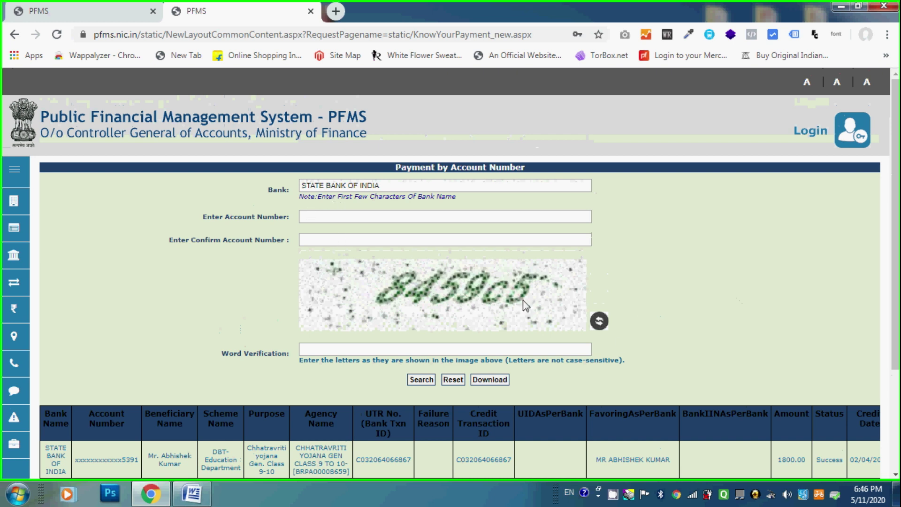
{"action": "scroll", "coordinate": [601, 369], "scroll_direction": "down", "scroll_amount": 3}
{"action": "scroll", "coordinate": [666, 344], "scroll_direction": "up", "scroll_amount": 3}
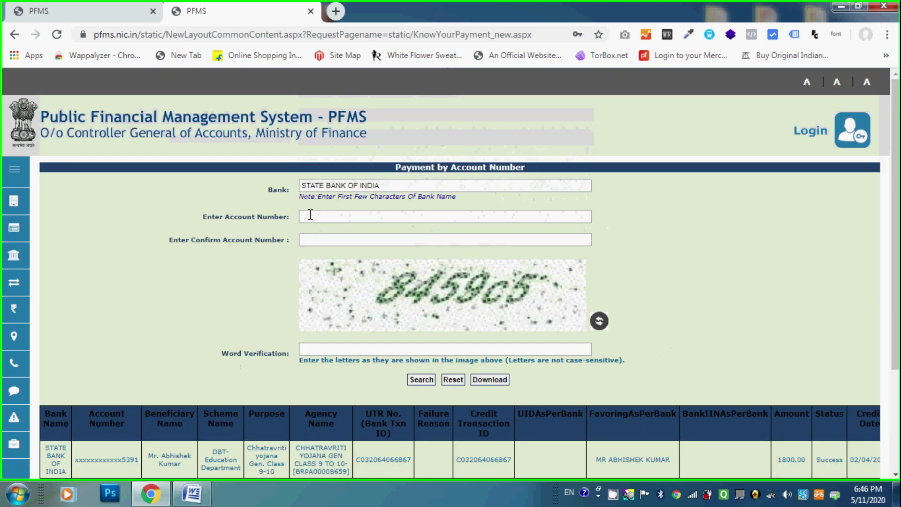
Step: Re-enter the account number, its confirmation and a new verification word, then search again
{"action": "type", "text": "•••••••"}
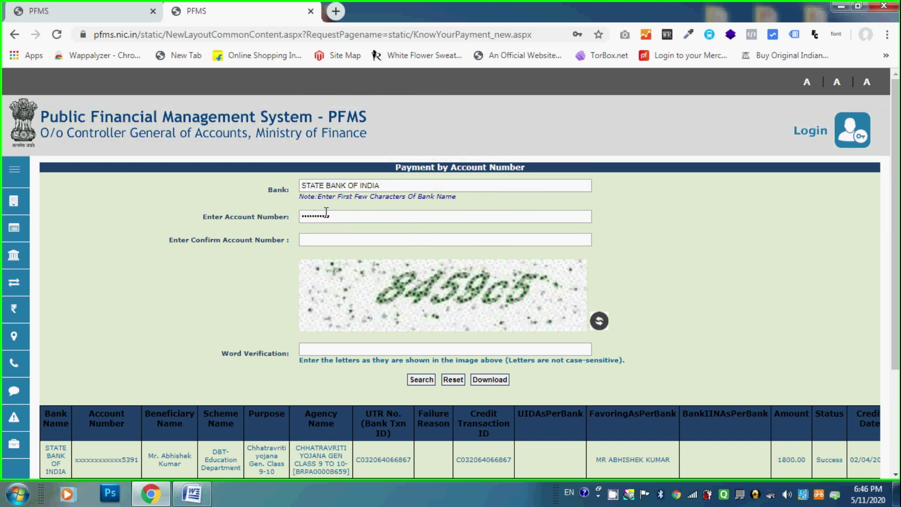
{"action": "left_click", "coordinate": [314, 240]}
{"action": "type", "text": "•••"}
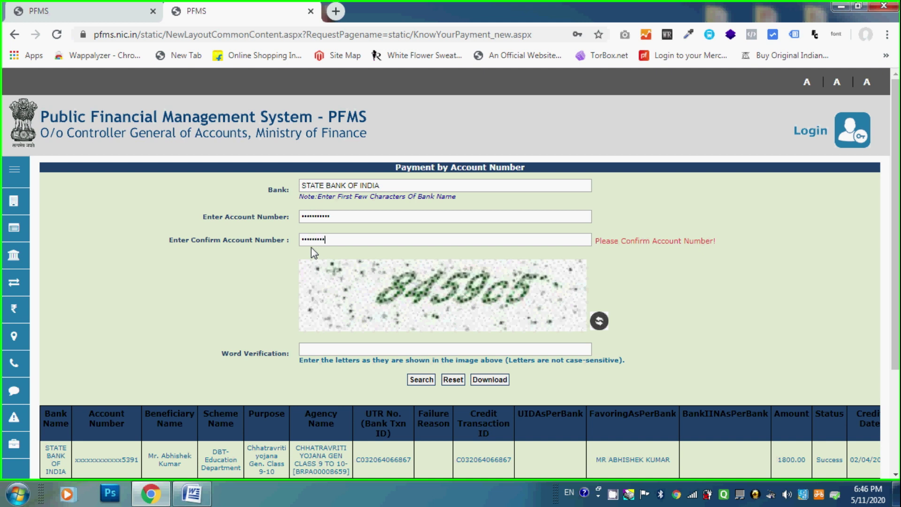
{"action": "left_click", "coordinate": [362, 350]}
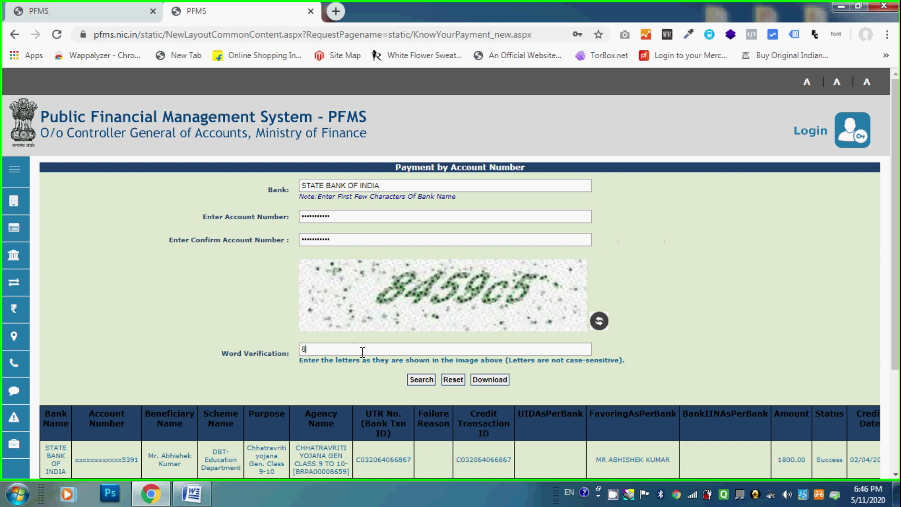
{"action": "type", "text": "845905"}
{"action": "left_click", "coordinate": [427, 382]}
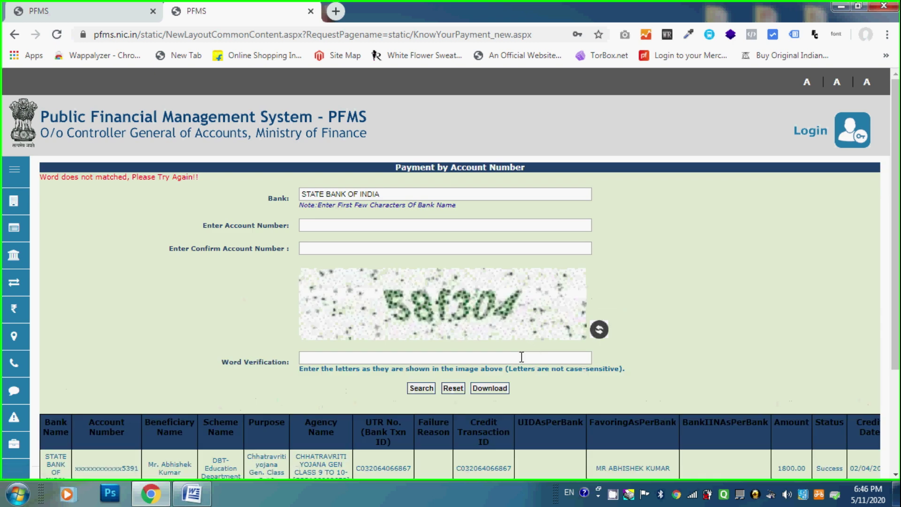
Step: Retype the account number and confirmation, enter the fresh verification word, and resubmit the lookup
{"action": "left_click", "coordinate": [319, 227]}
{"action": "type", "text": "0000"}
{"action": "left_click", "coordinate": [321, 248]}
{"action": "type", "text": "00000000"}
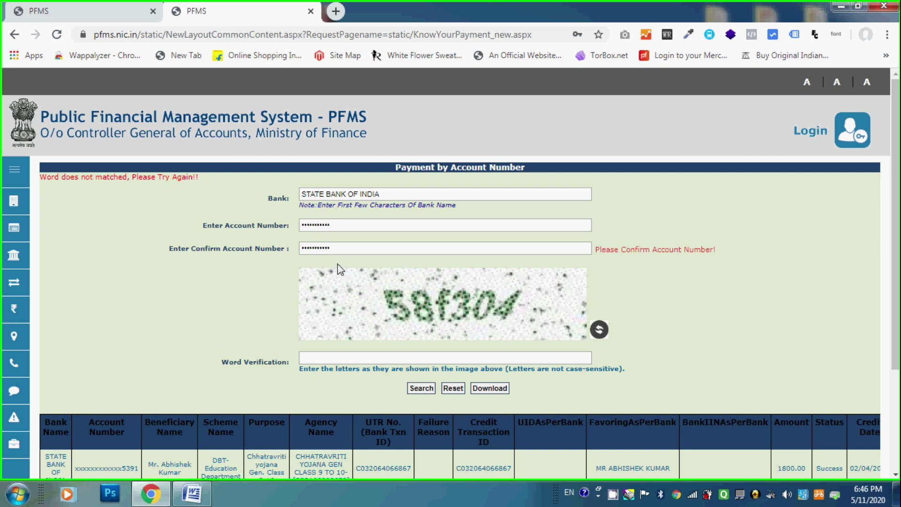
{"action": "left_click", "coordinate": [391, 357]}
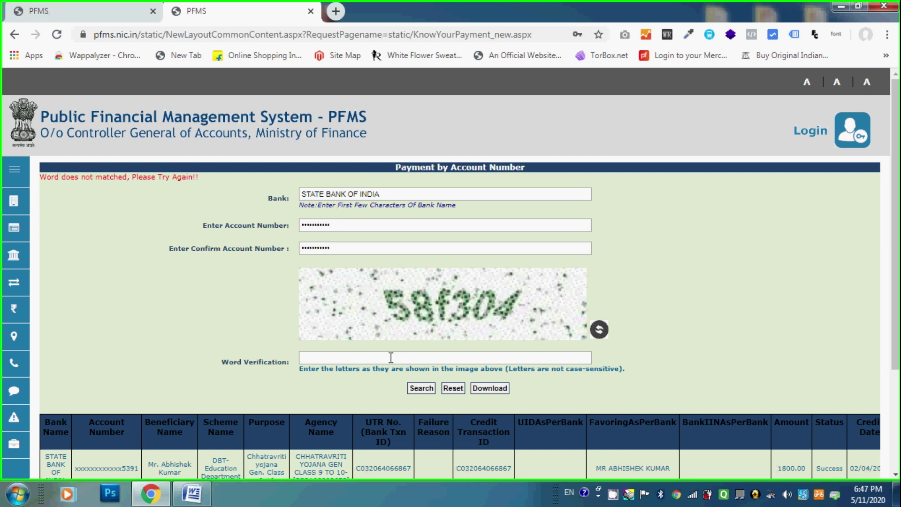
{"action": "type", "text": "58f304"}
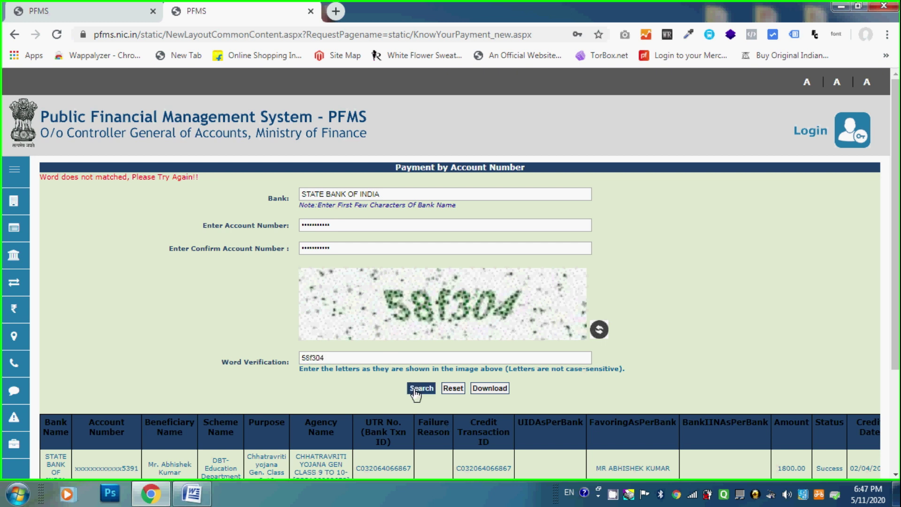
{"action": "left_click", "coordinate": [415, 391]}
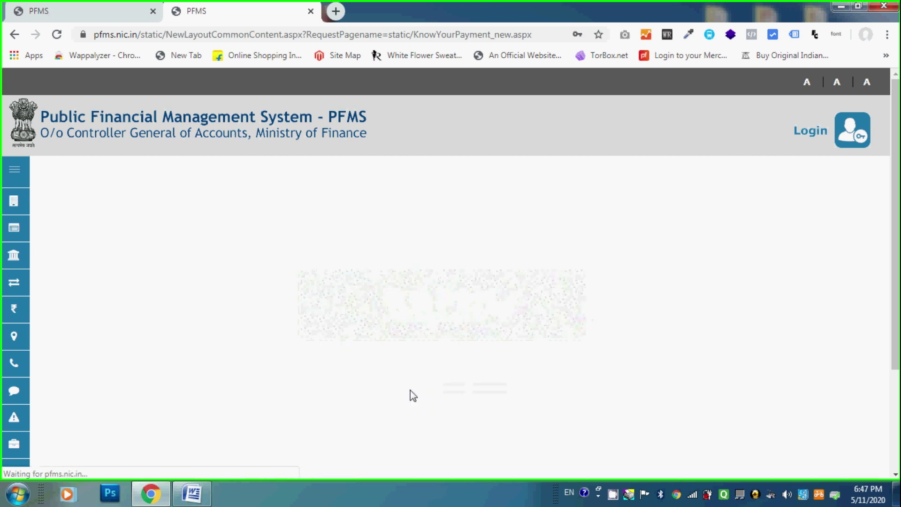